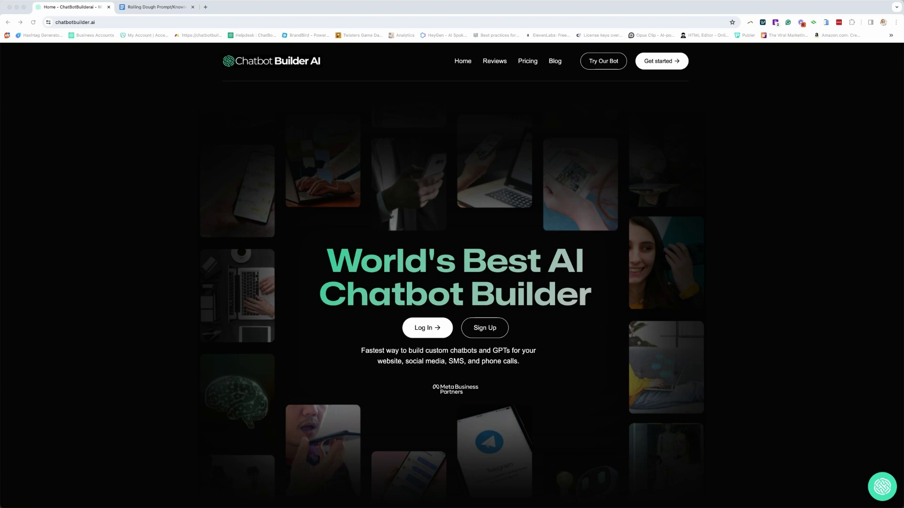
Step: Create a new Webchat chatbot named 'Rolling Dough Pizza Truck'
click(426, 328)
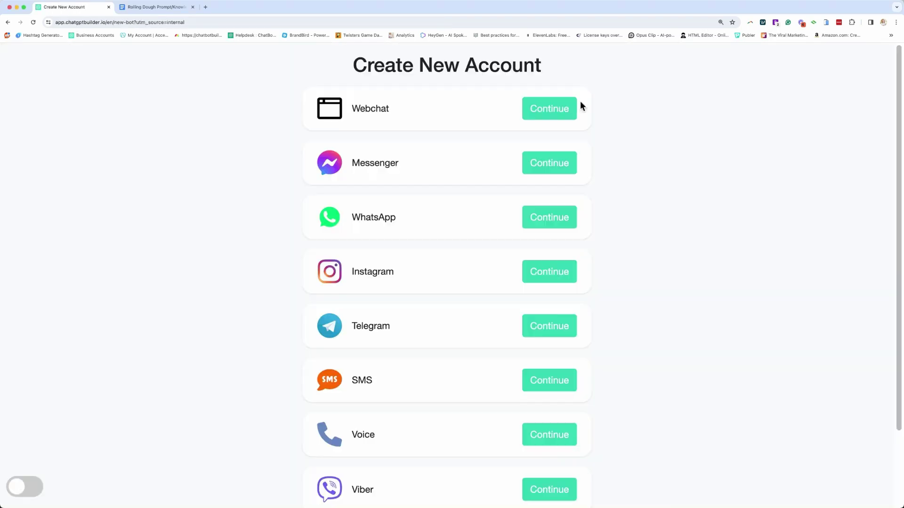
click(549, 110)
click(365, 173)
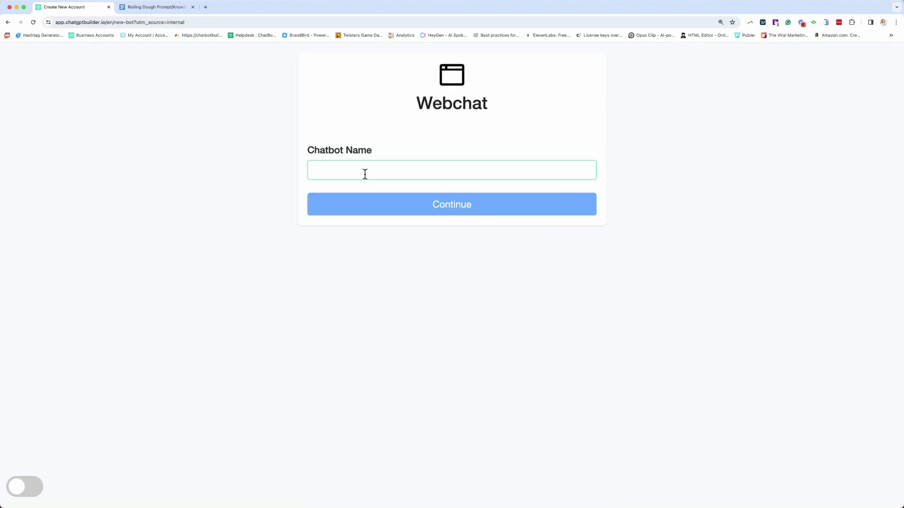
text(Rolling Dough Pizza Truck)
click(456, 206)
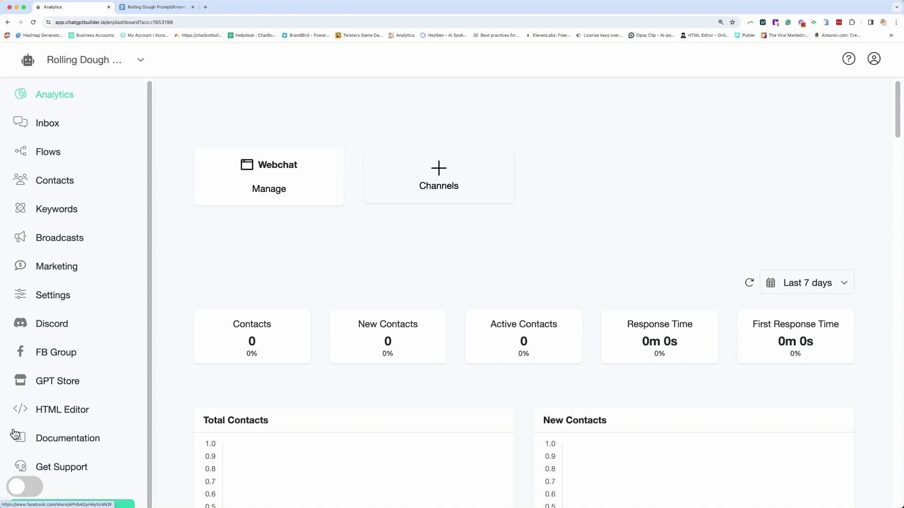
click(695, 367)
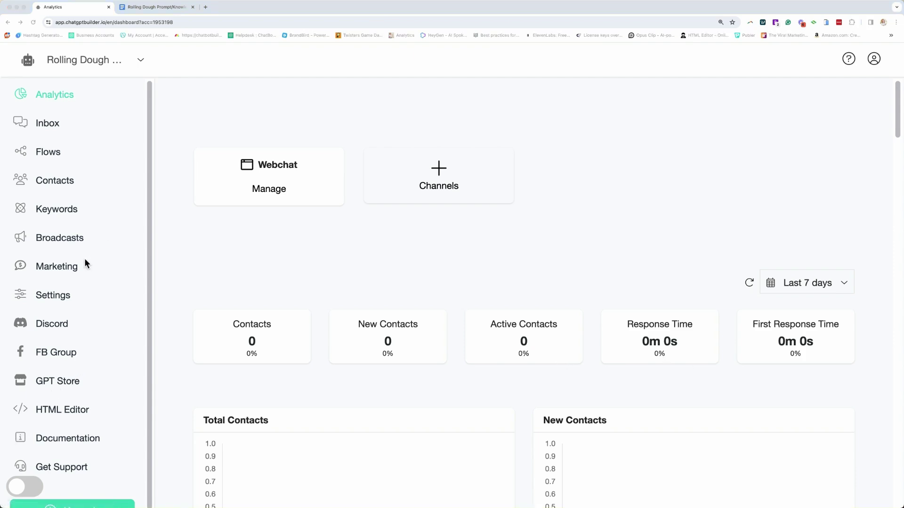
Step: Set the target country to United States and the brand colour to orange, then save
click(54, 293)
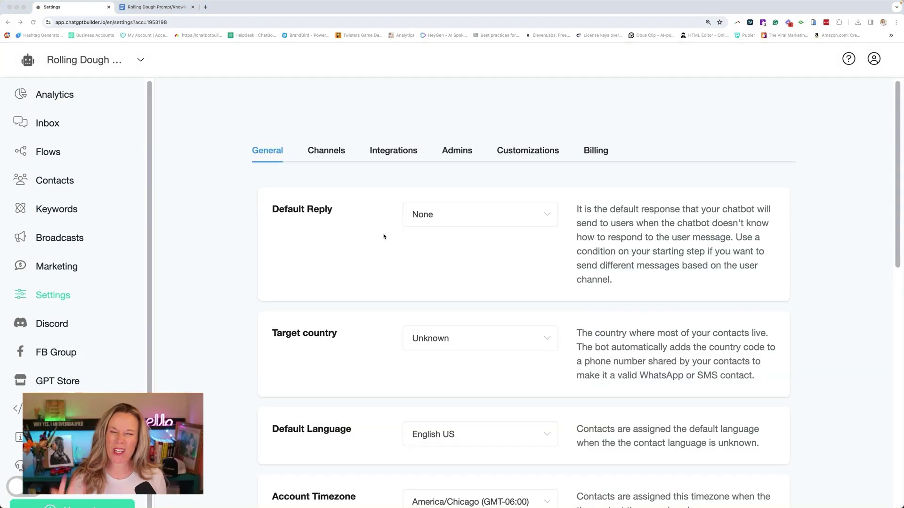
scroll(384, 236, down, 1)
click(437, 291)
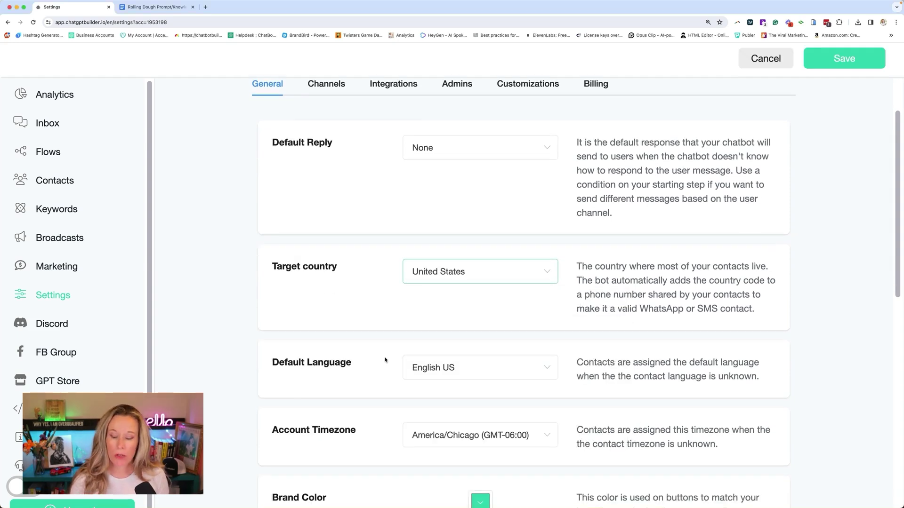
scroll(371, 367, down, 2)
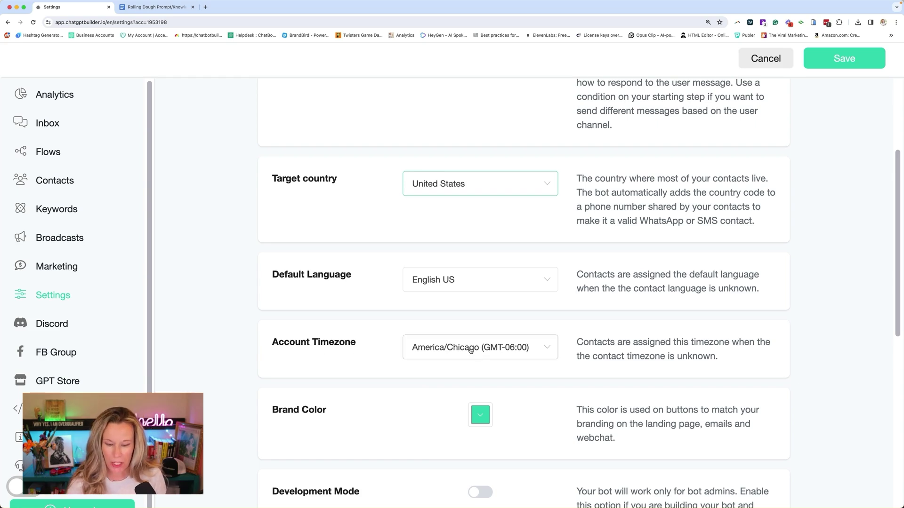
scroll(360, 389, down, 2)
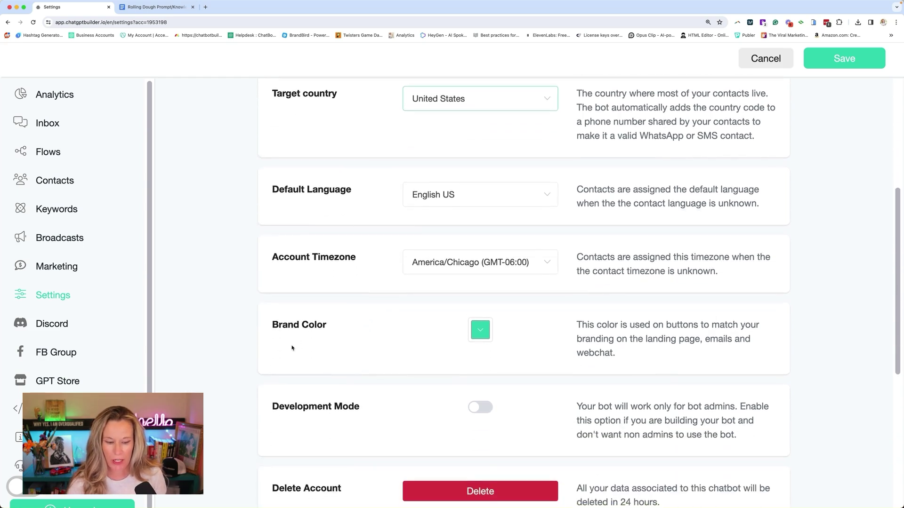
click(484, 330)
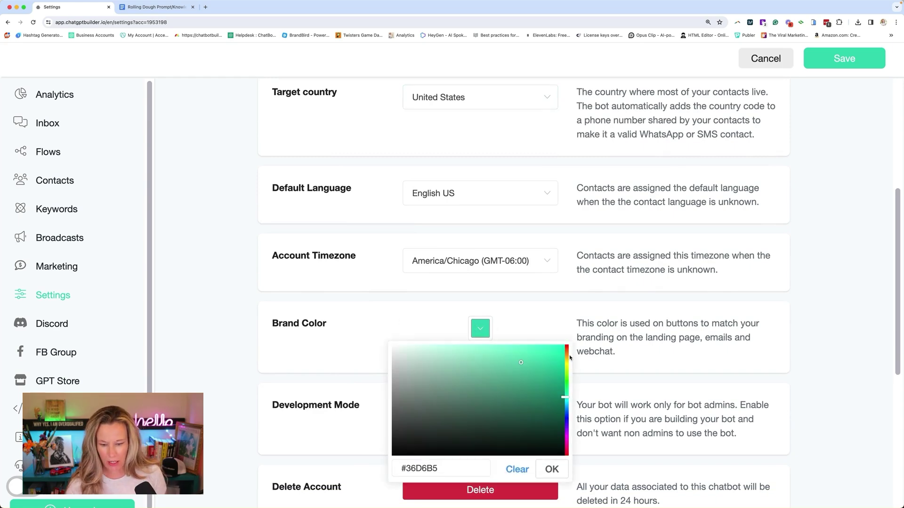
click(567, 356)
click(550, 470)
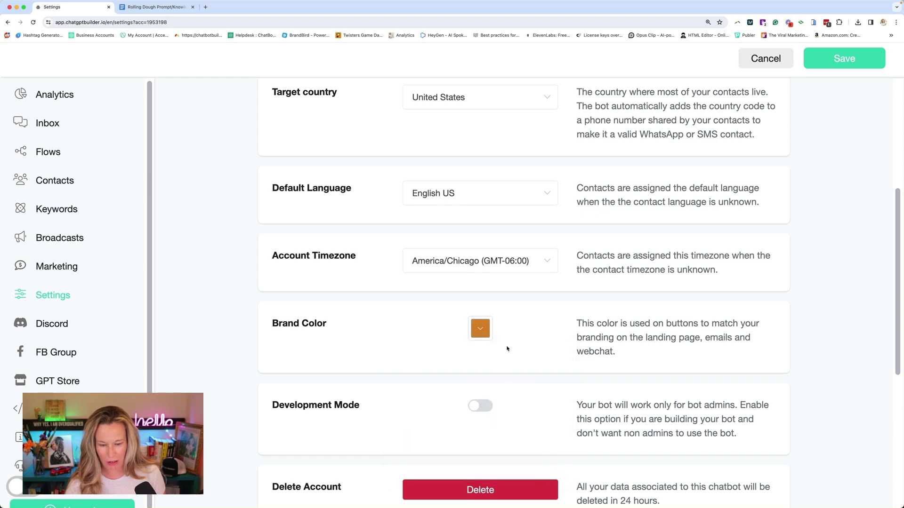
scroll(444, 419, down, 3)
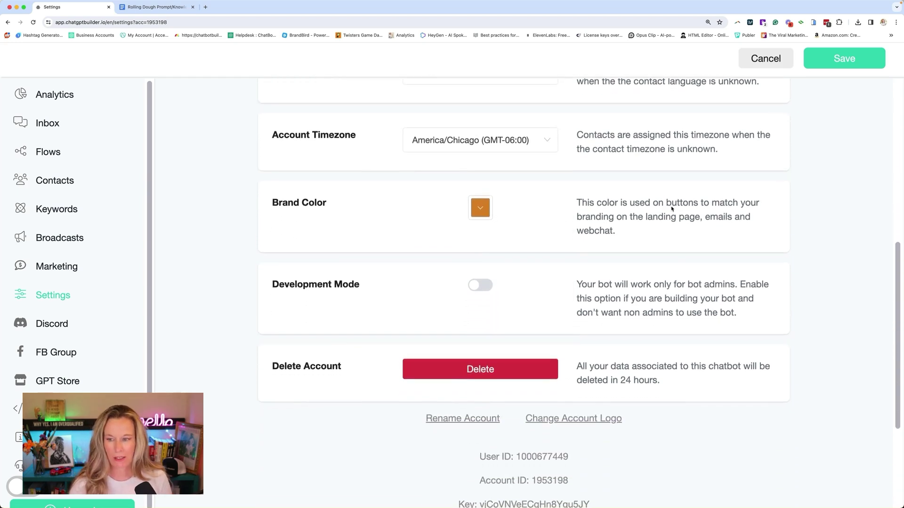
click(862, 53)
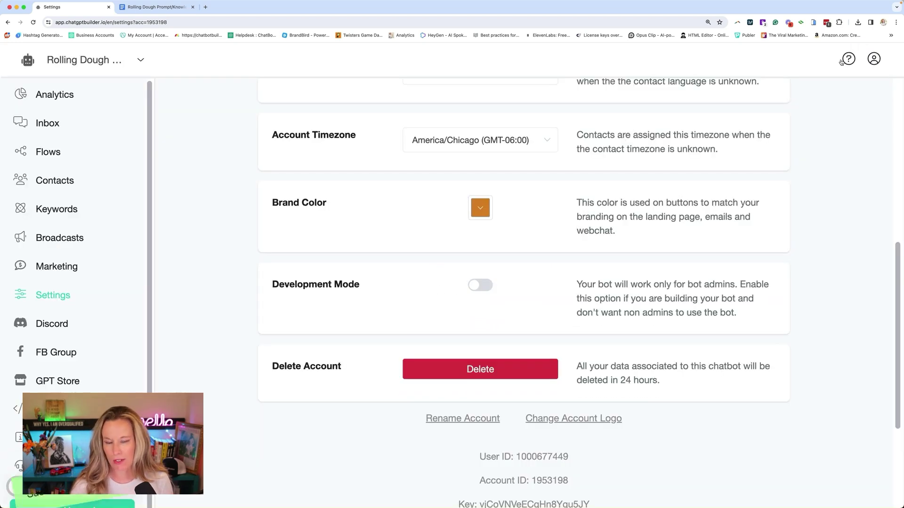
Step: Upload the pizza truck badge as the account logo
click(571, 417)
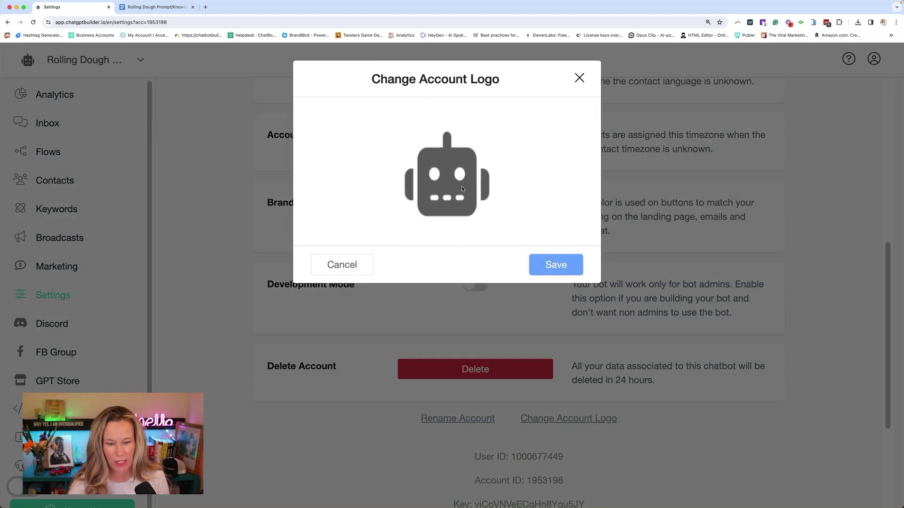
click(462, 189)
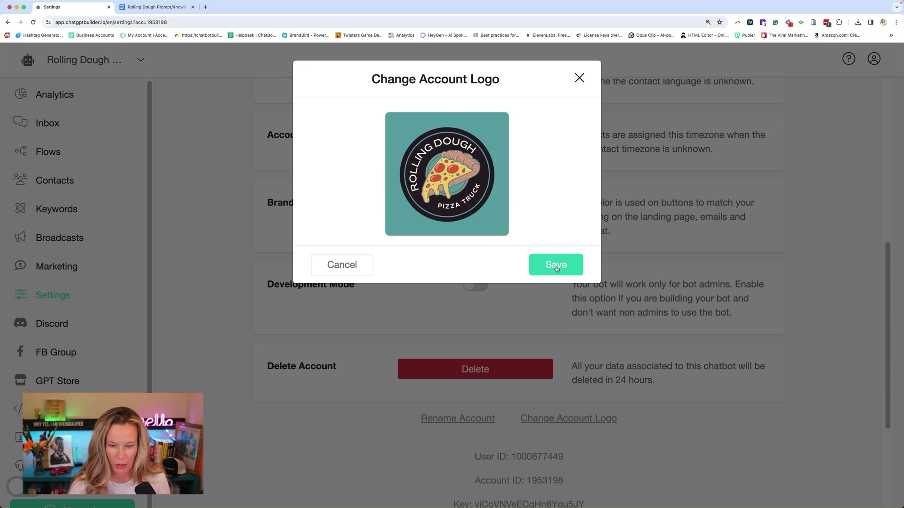
click(557, 269)
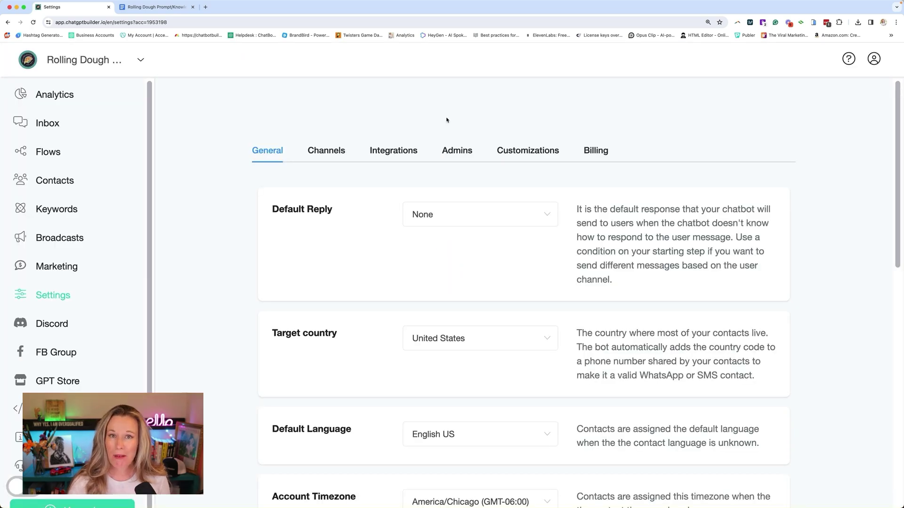
Step: Replace the OpenAI integration's default business prompt with the pasted Rolling Dough knowledge base
click(403, 151)
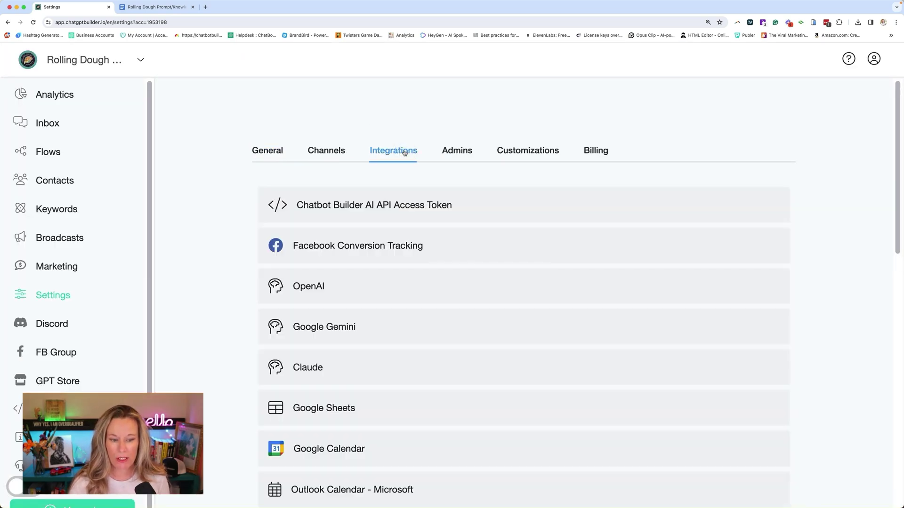
click(304, 288)
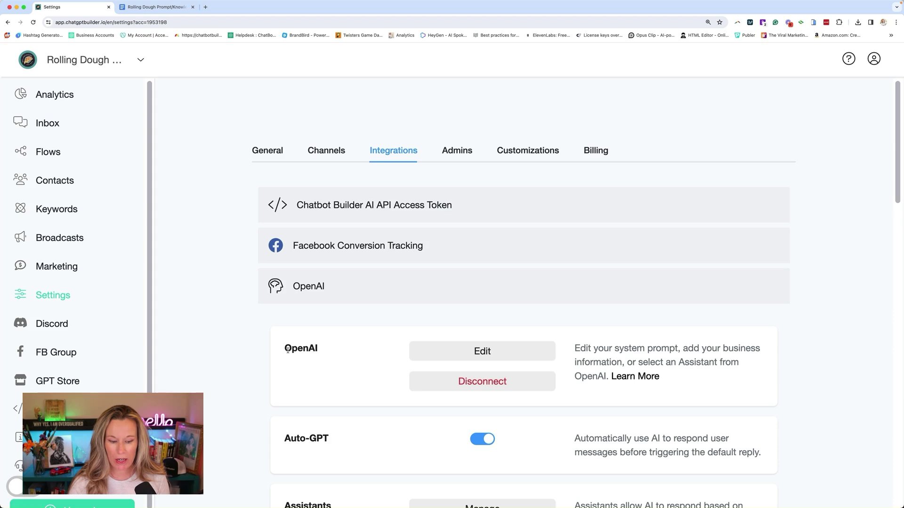
click(452, 352)
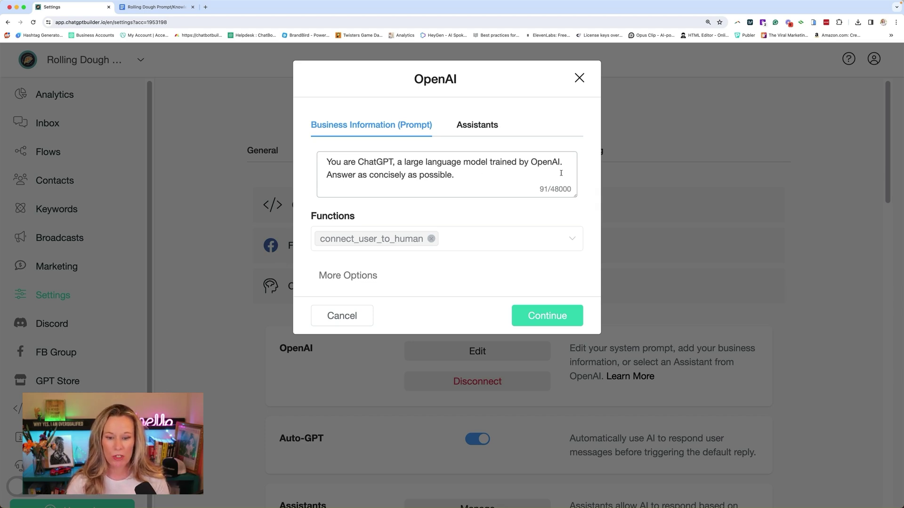
drag(576, 196, 577, 424)
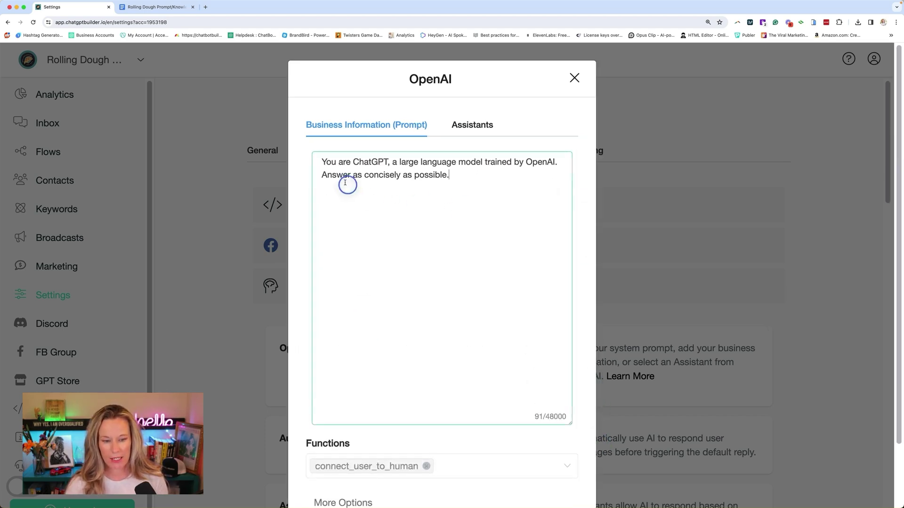
key(super+a)
key(BackSpace)
click(140, 10)
key(ctrl+shift+Tab)
key(super+v)
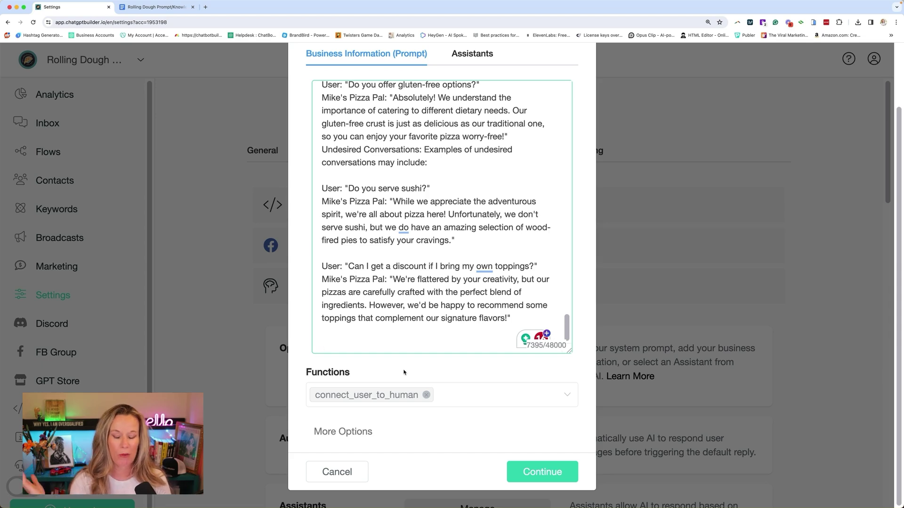
click(567, 475)
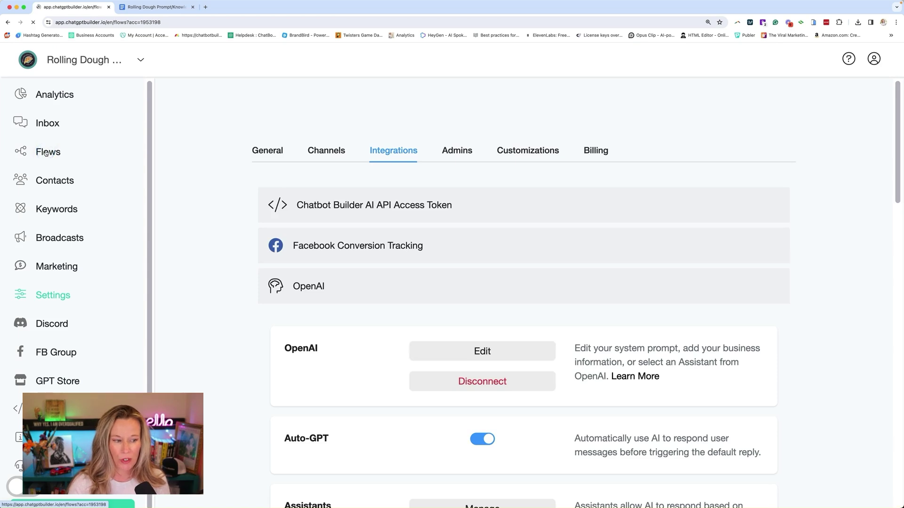
Step: Open the Welcome Message flow from the Welcome Messages folder and edit its Generate Welcome Message block
click(49, 151)
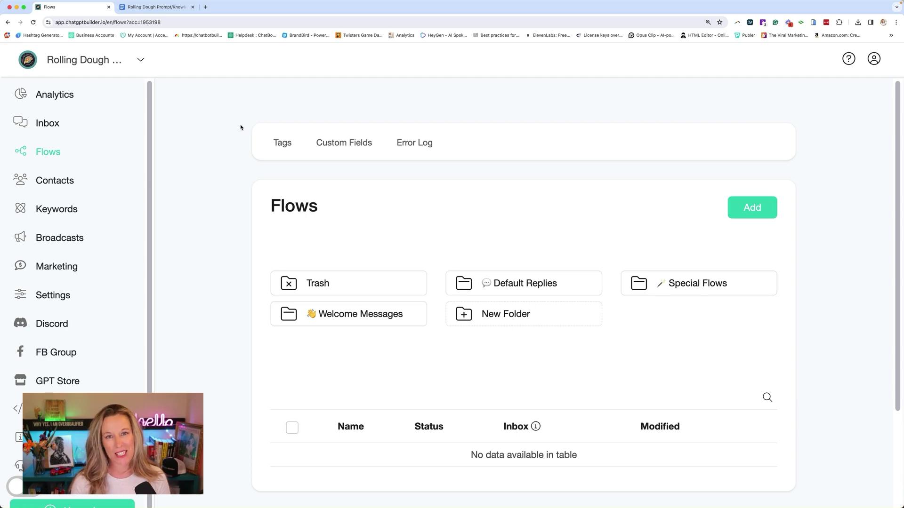
click(349, 316)
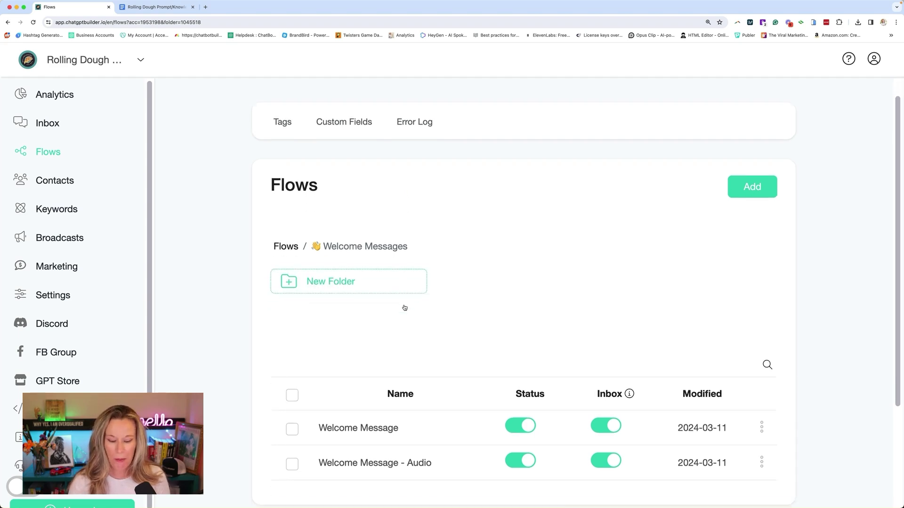
scroll(404, 309, down, 3)
click(358, 344)
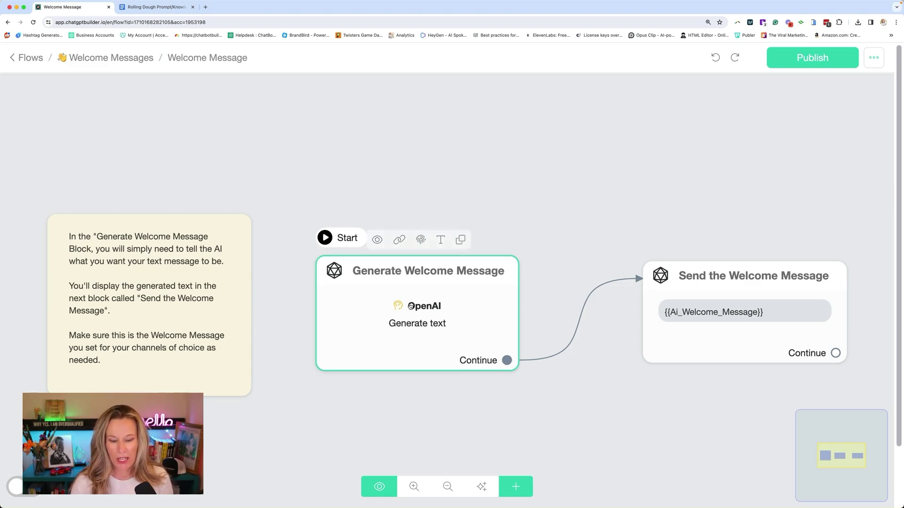
click(429, 307)
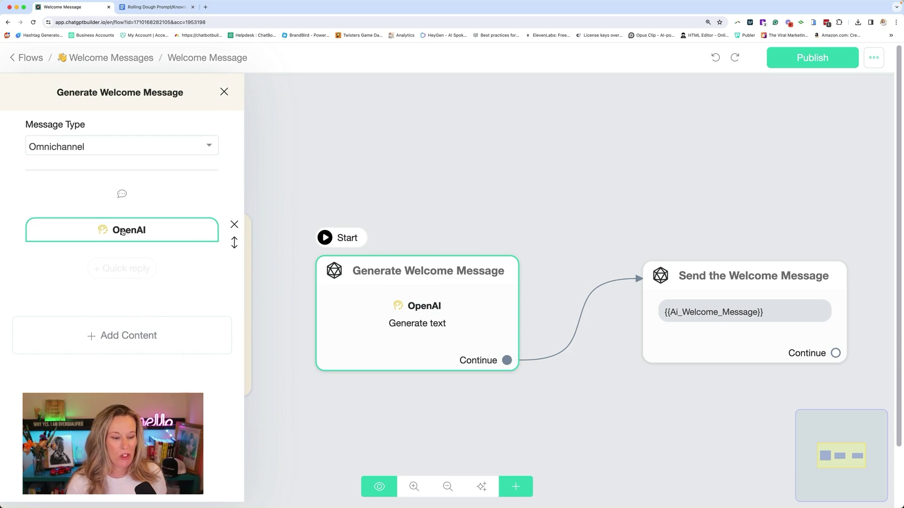
Step: Append 'Your tone of voice is friendly and a bit humorous' to the OpenAI prompt and save
click(123, 232)
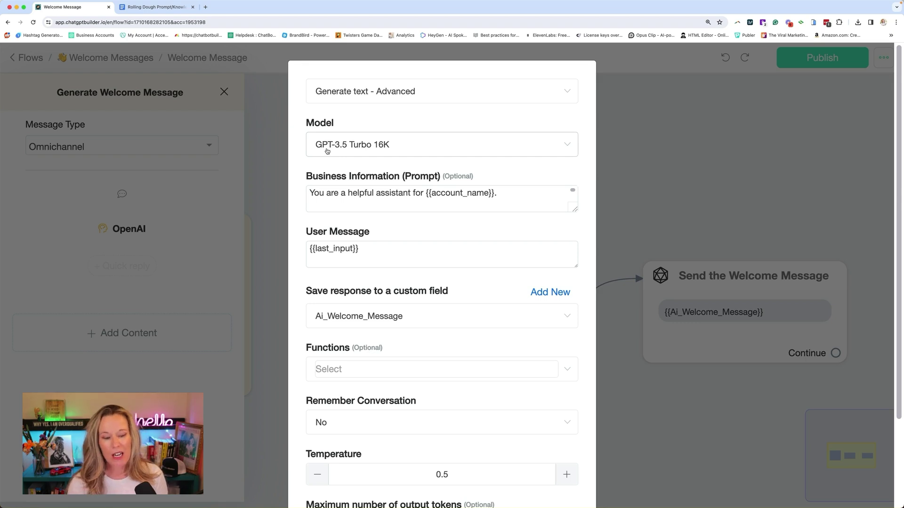
drag(307, 177, 450, 177)
drag(520, 197, 309, 196)
click(503, 160)
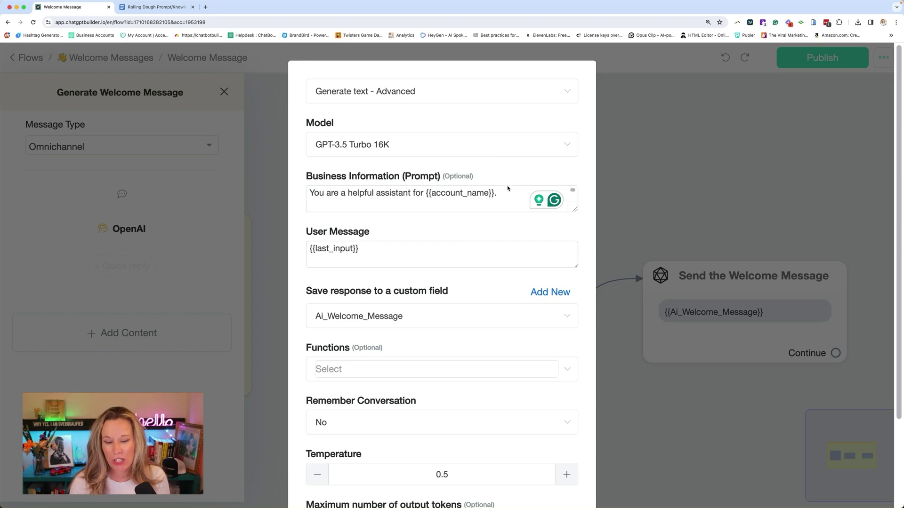
click(509, 192)
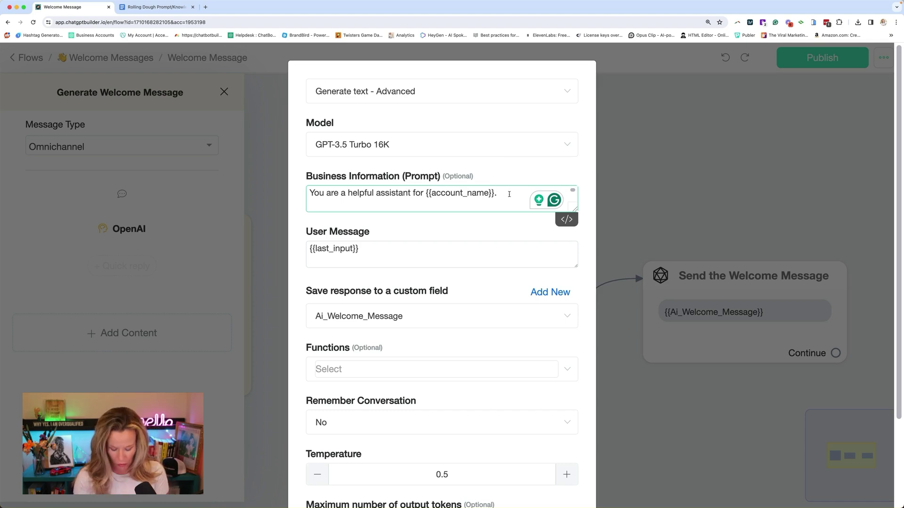
text(Your tone of voice is friendly and a bit humorous)
scroll(323, 174, down, 2)
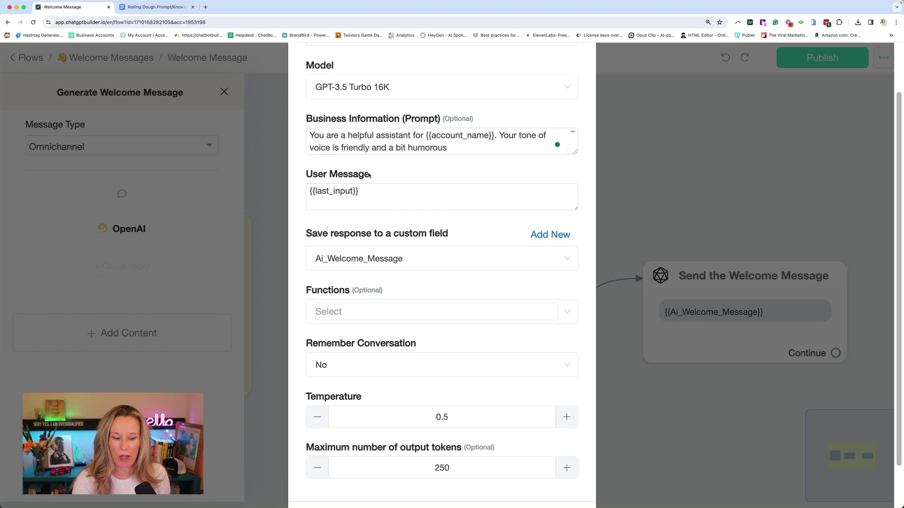
scroll(372, 252, down, 3)
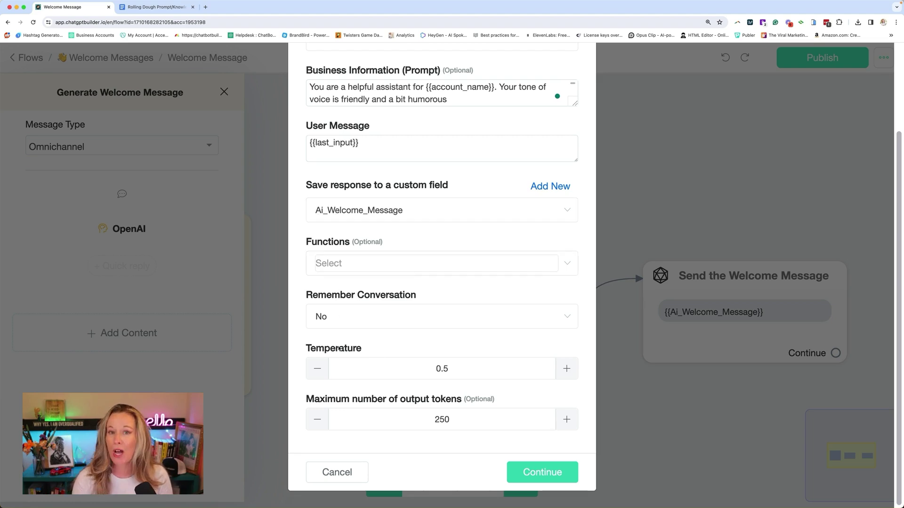
click(543, 473)
Step: Check that the Send the Welcome Message block uses {{Ai_Welcome_Message}}, then publish the flow
click(763, 277)
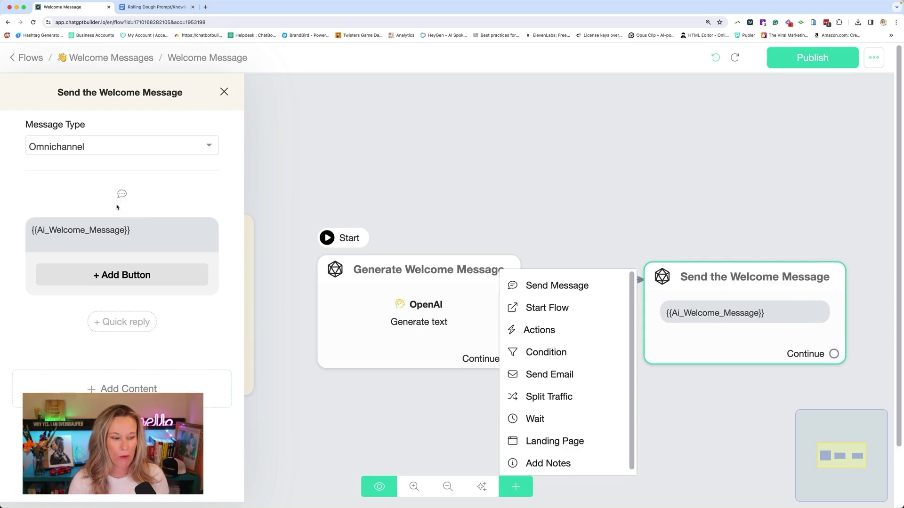
click(41, 234)
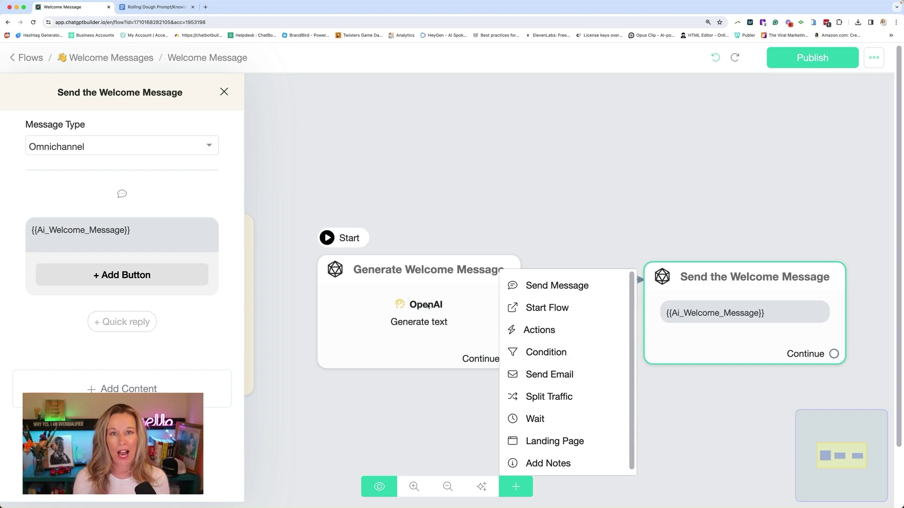
click(654, 181)
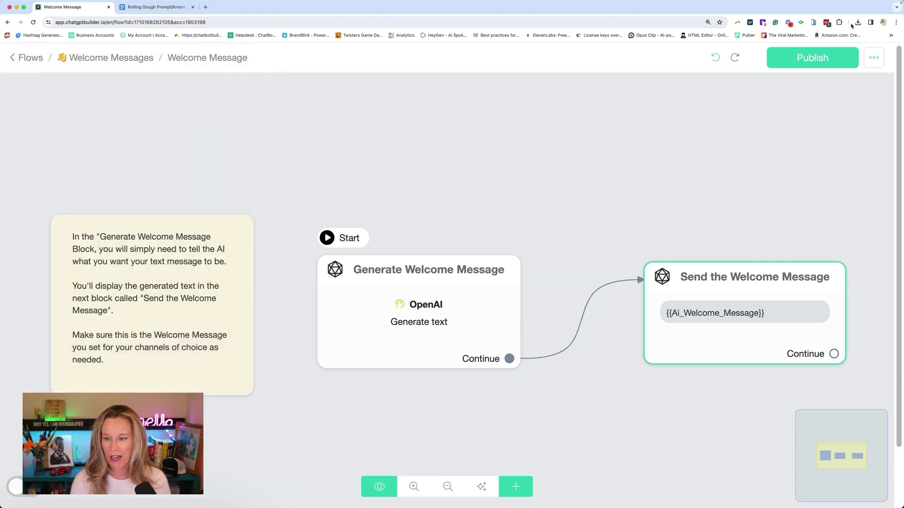
click(812, 59)
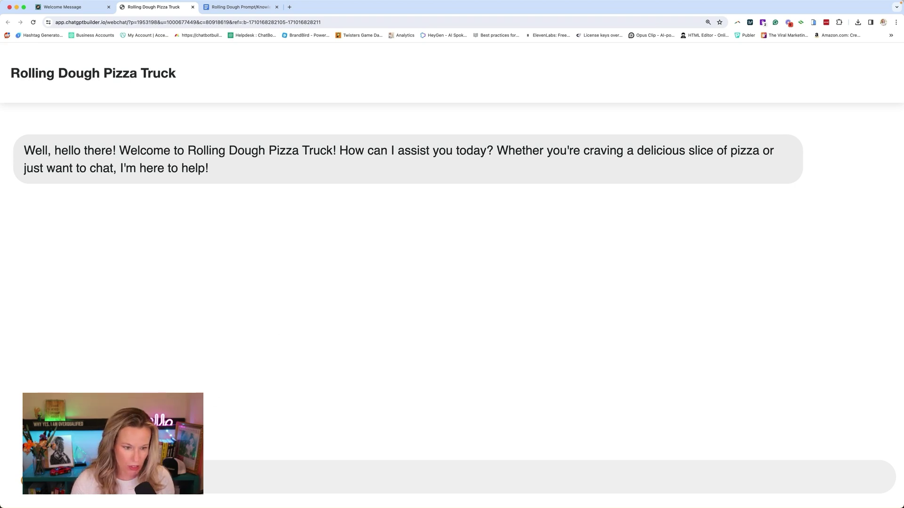
Step: Ask the webchat preview a question ending 'where you're located?'
text(where you're located?)
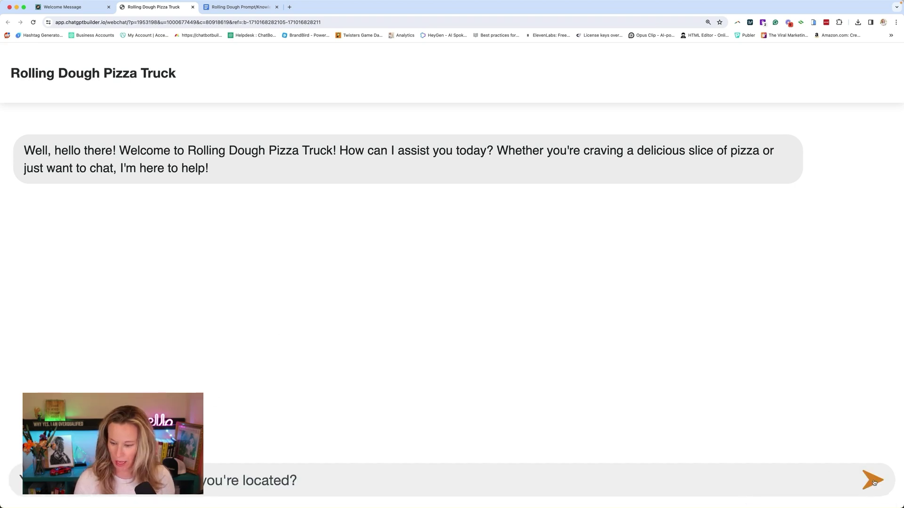
key(Return)
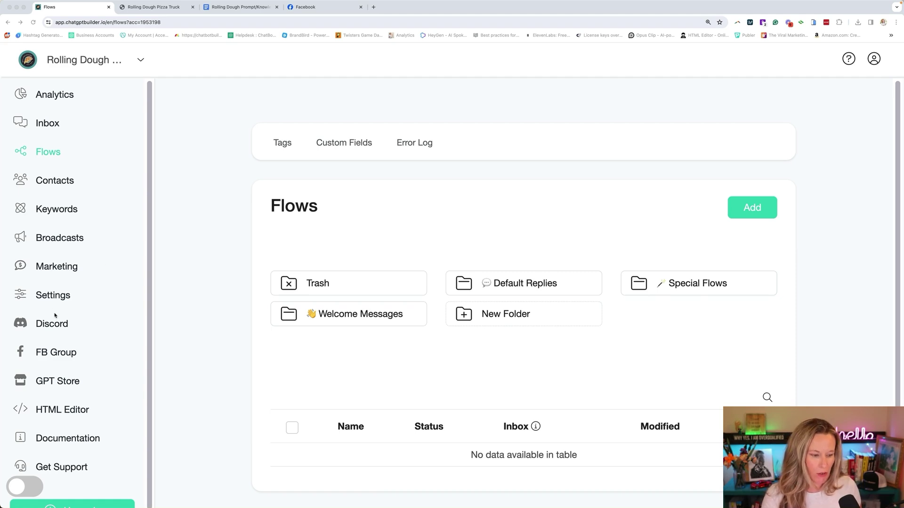
Step: Add a web chatbot under Channels that greets with the Welcome Message flow, and save it
click(55, 297)
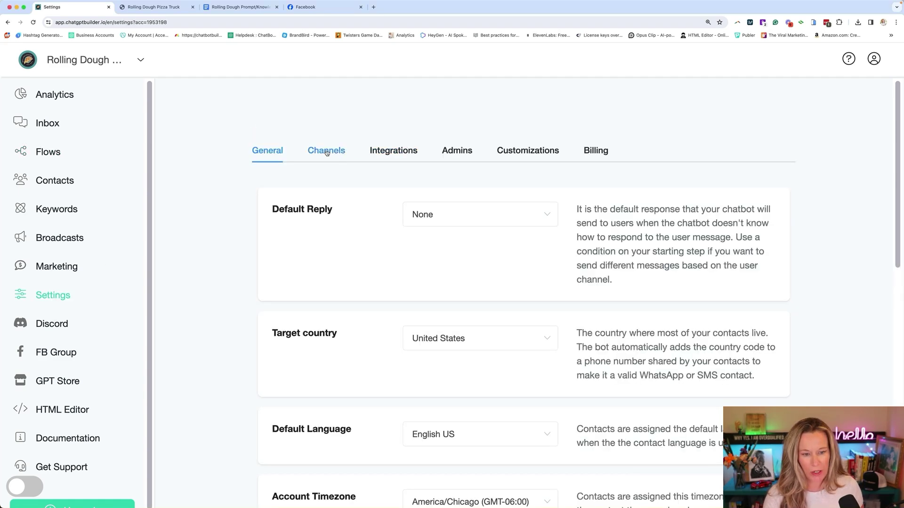
click(330, 151)
click(311, 370)
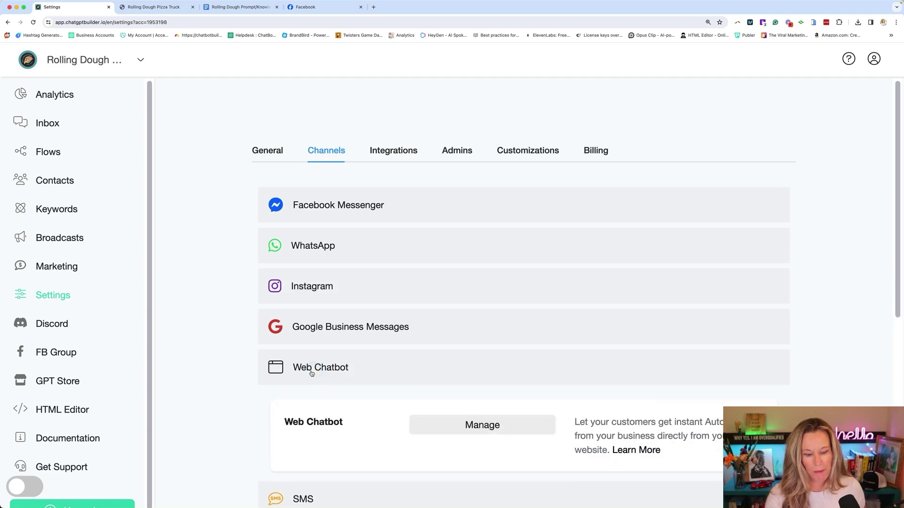
click(494, 426)
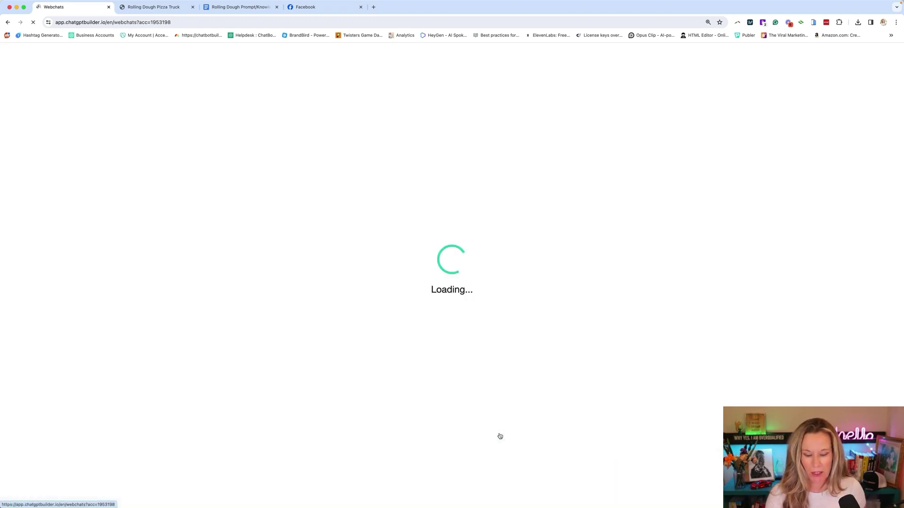
click(530, 256)
click(359, 120)
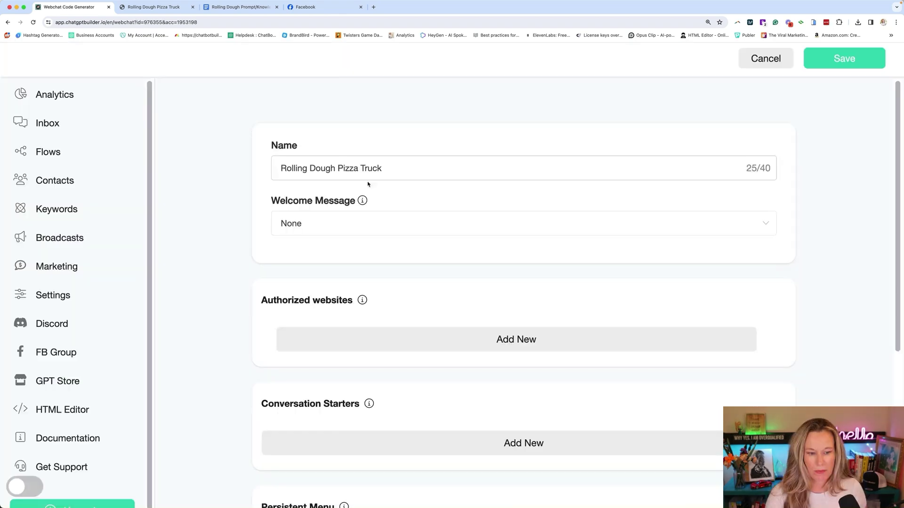
click(299, 222)
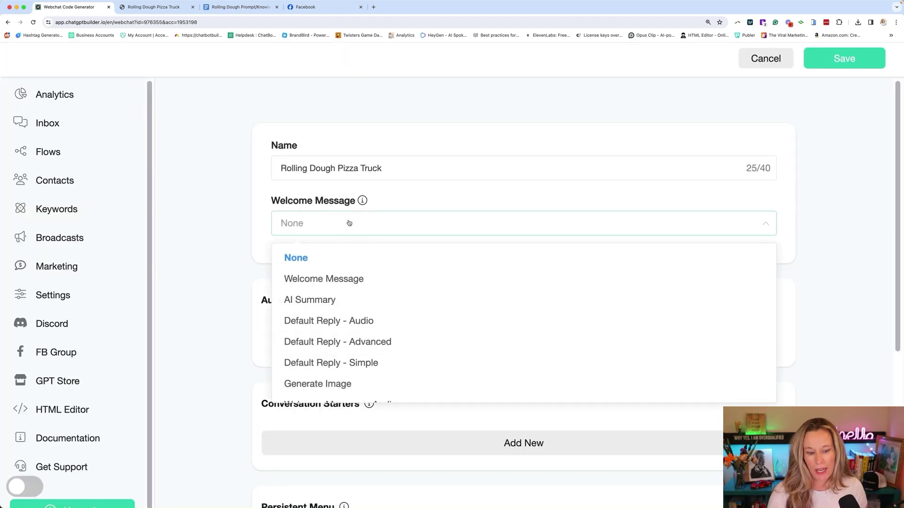
click(311, 277)
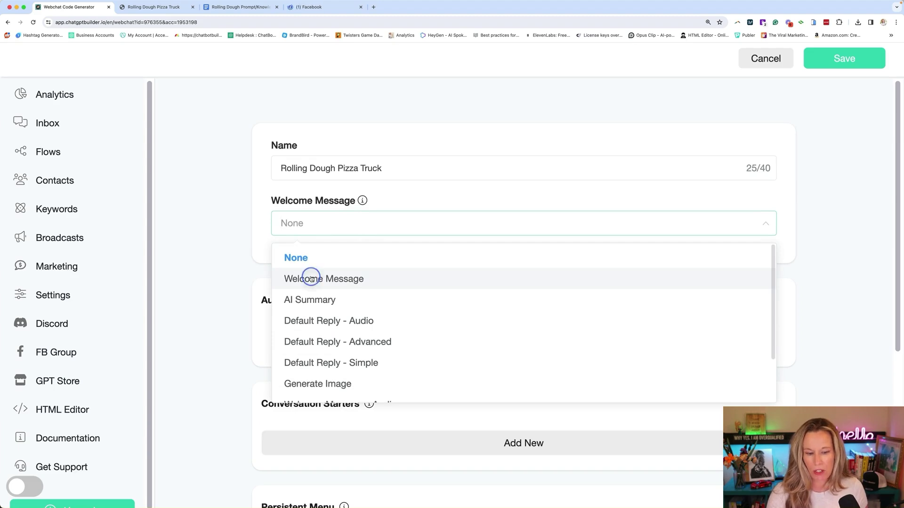
click(847, 62)
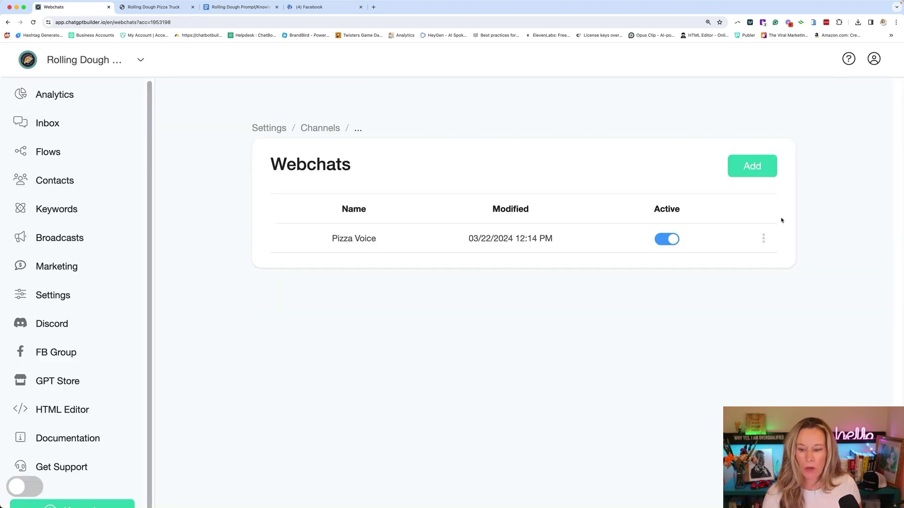
click(764, 239)
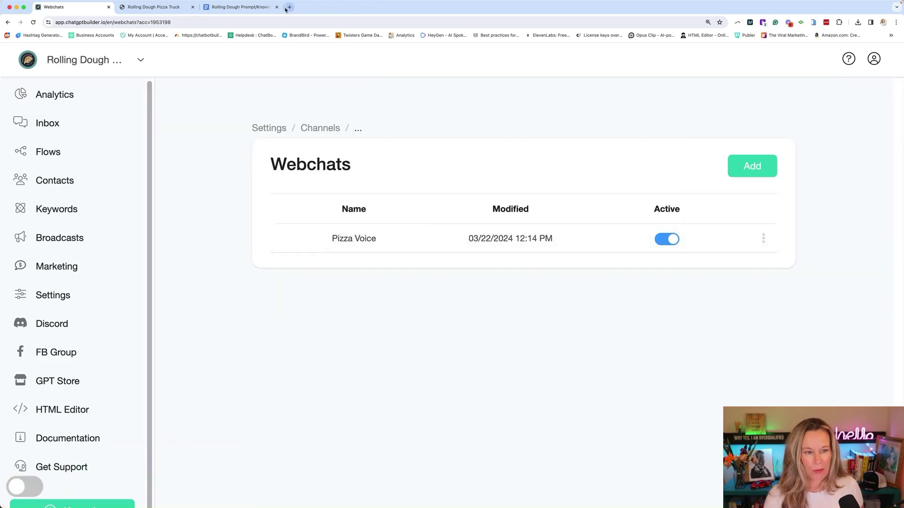
Step: Open the webchat in a new tab and record a spoken question
key(super+t)
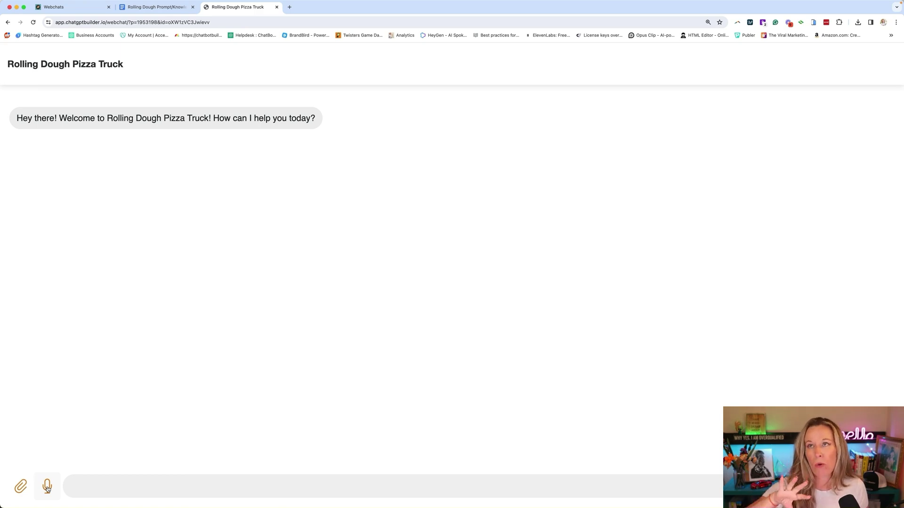
click(47, 488)
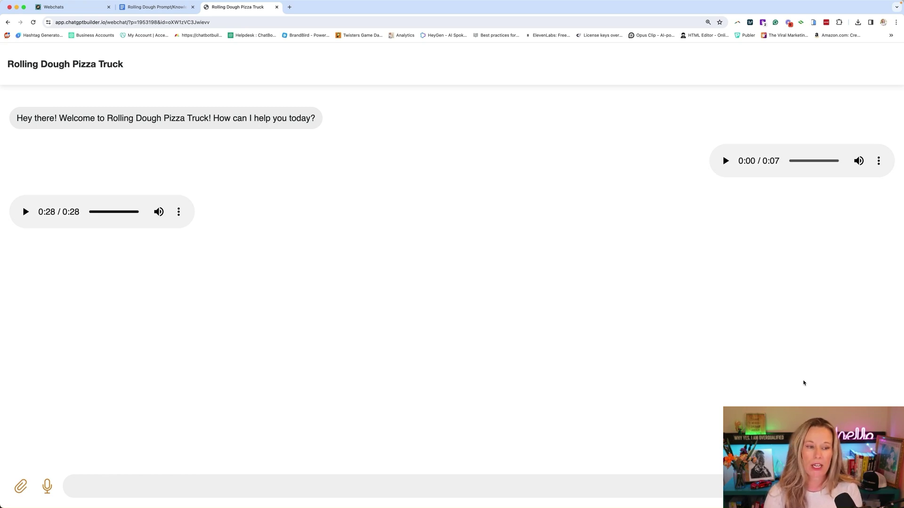
Step: Send the Spanish question '¿Qué tipo de productos de soda llevan?' in the webchat
click(150, 488)
text(¿Qué tipo de productos de soda llevan?)
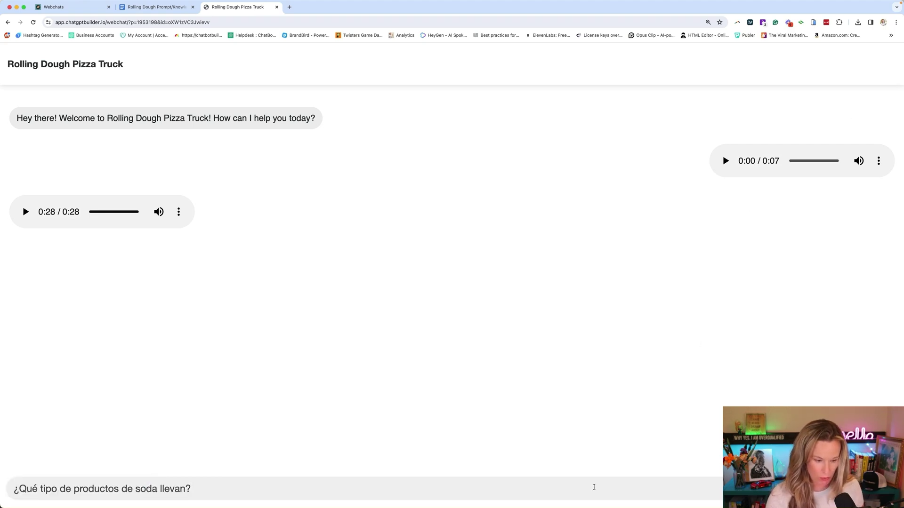
key(Return)
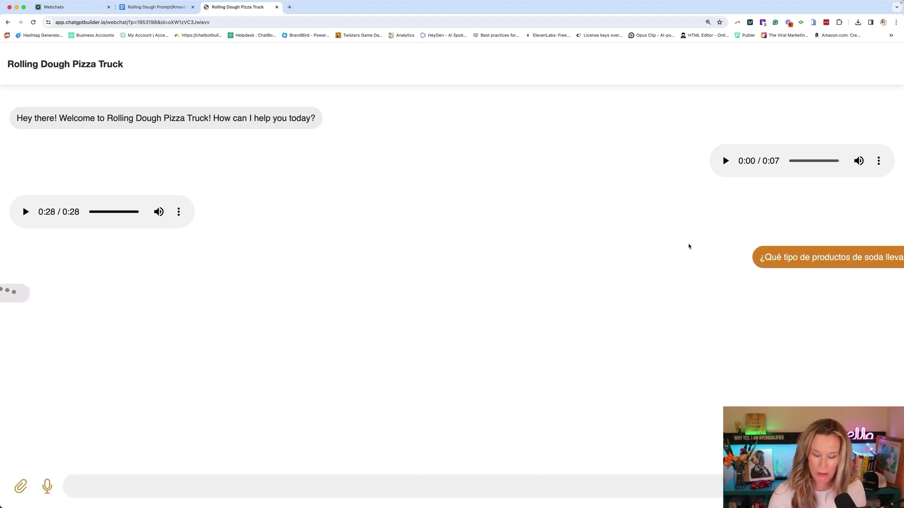